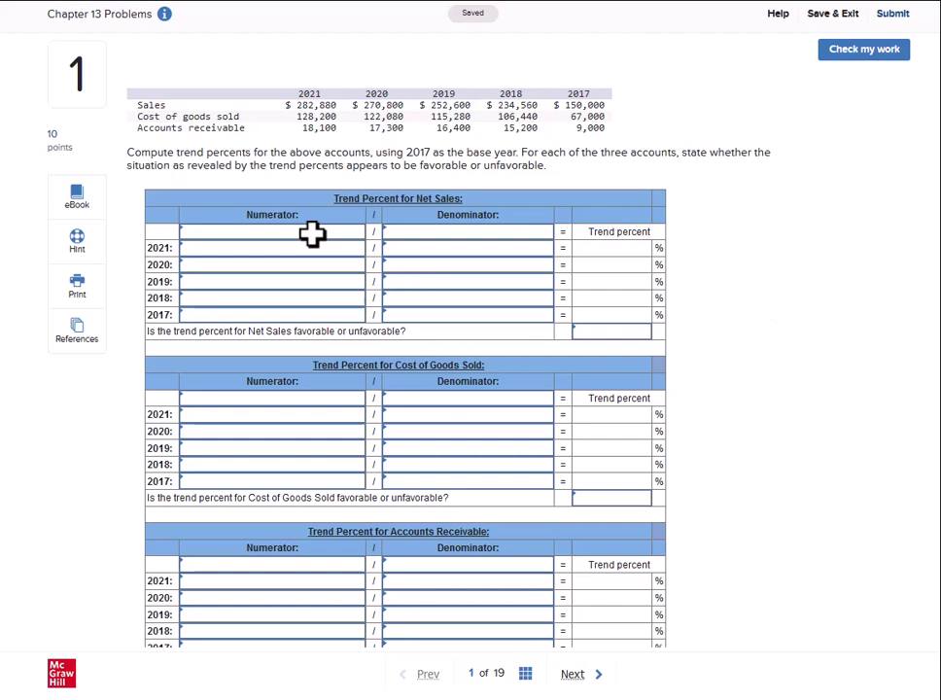
Step: Label the Net Sales formula as Analysis period net sales over Base year net sales
click(364, 237)
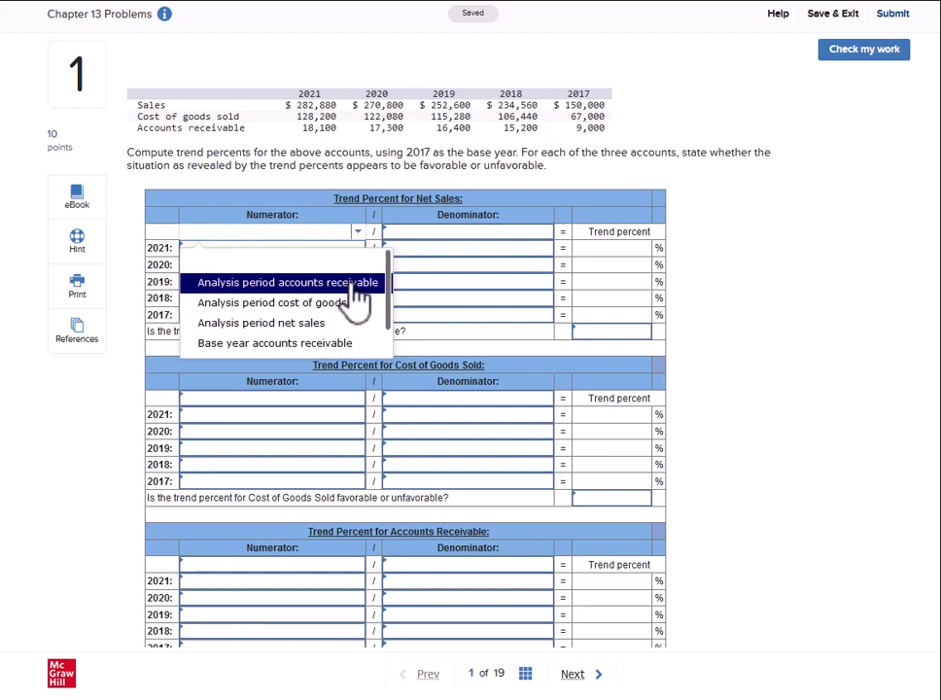
scroll(358, 294, down, 2)
scroll(358, 296, up, 2)
click(350, 323)
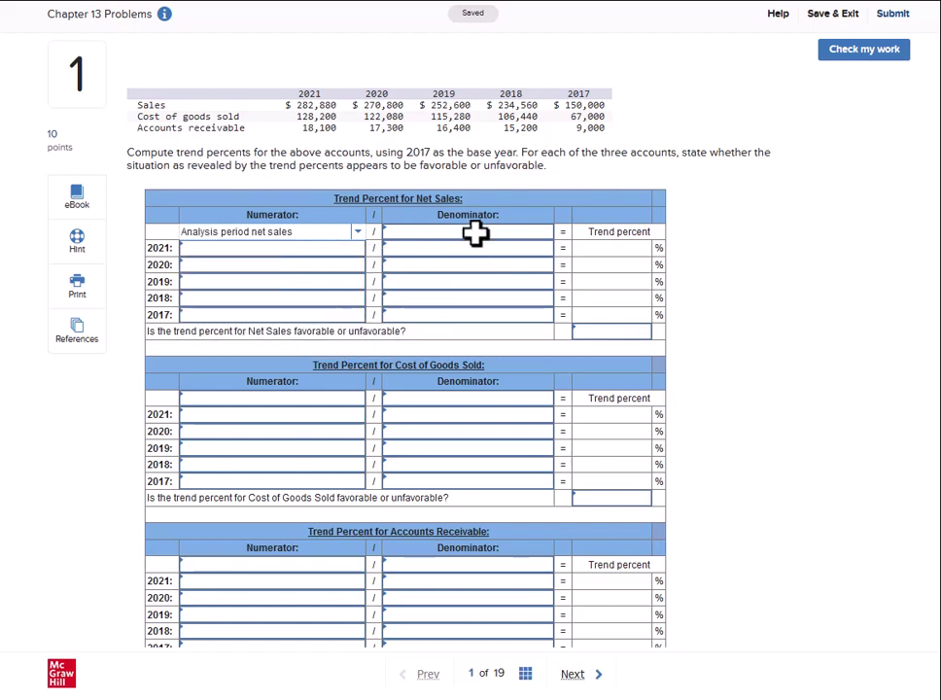
click(540, 233)
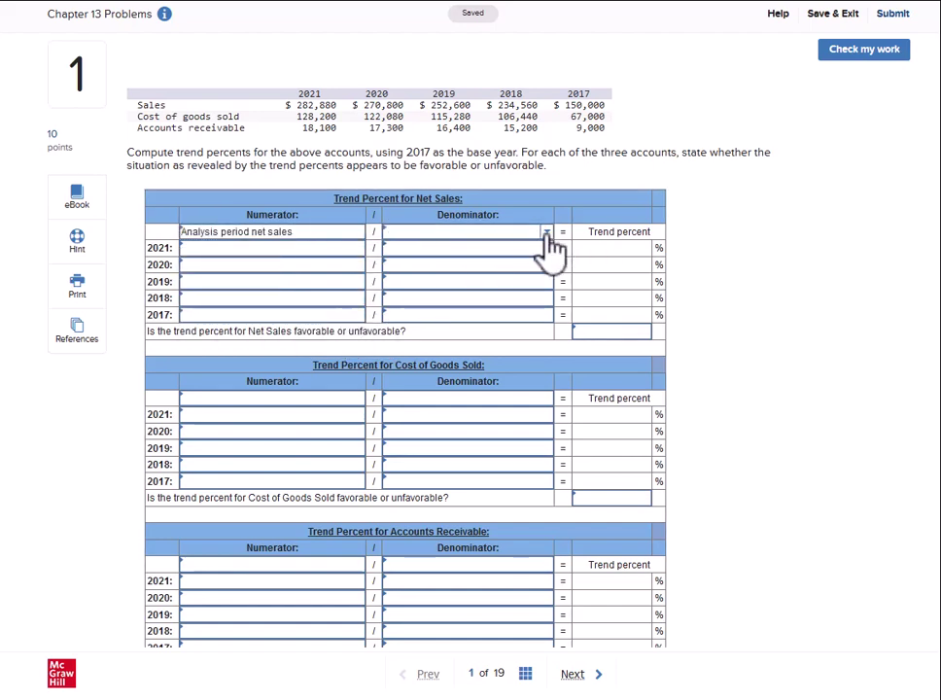
click(549, 237)
scroll(548, 287, down, 4)
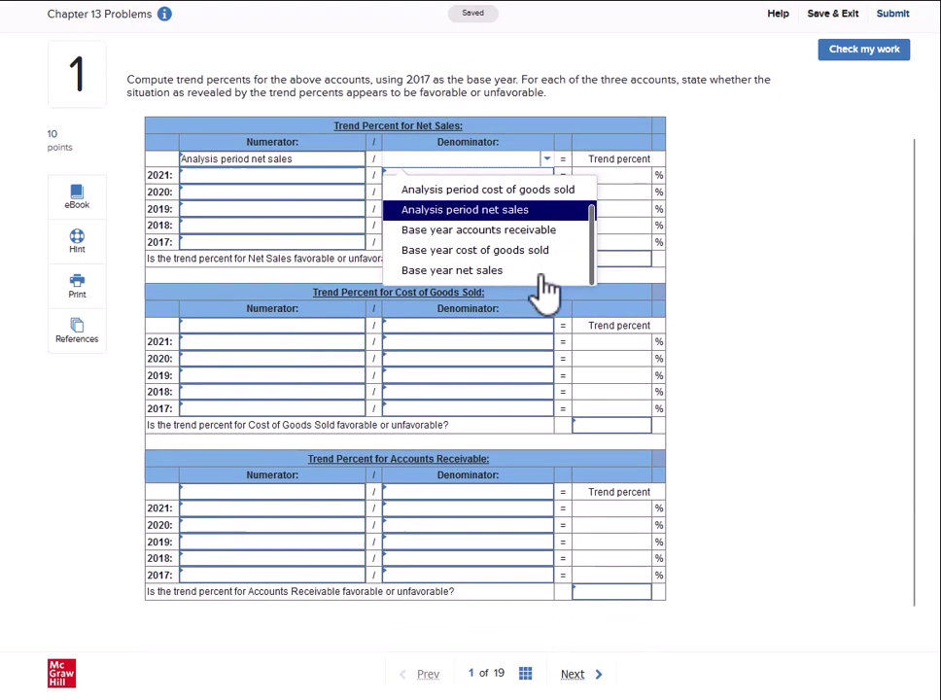
click(488, 266)
scroll(800, 344, up, 1)
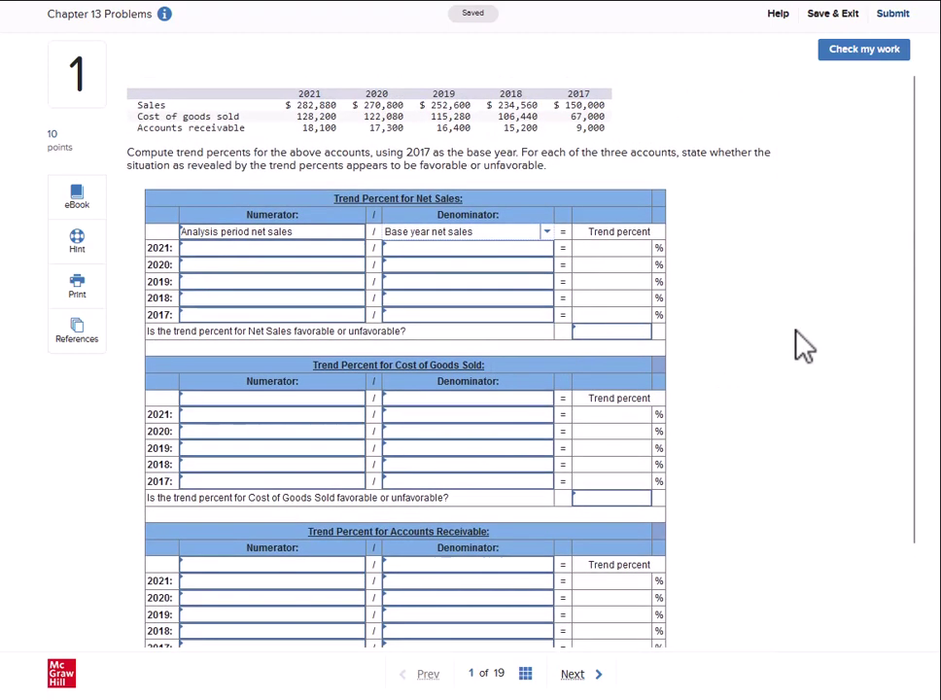
Step: Label the Cost of Goods Sold formula as Analysis period over Base year cost of goods sold
click(365, 402)
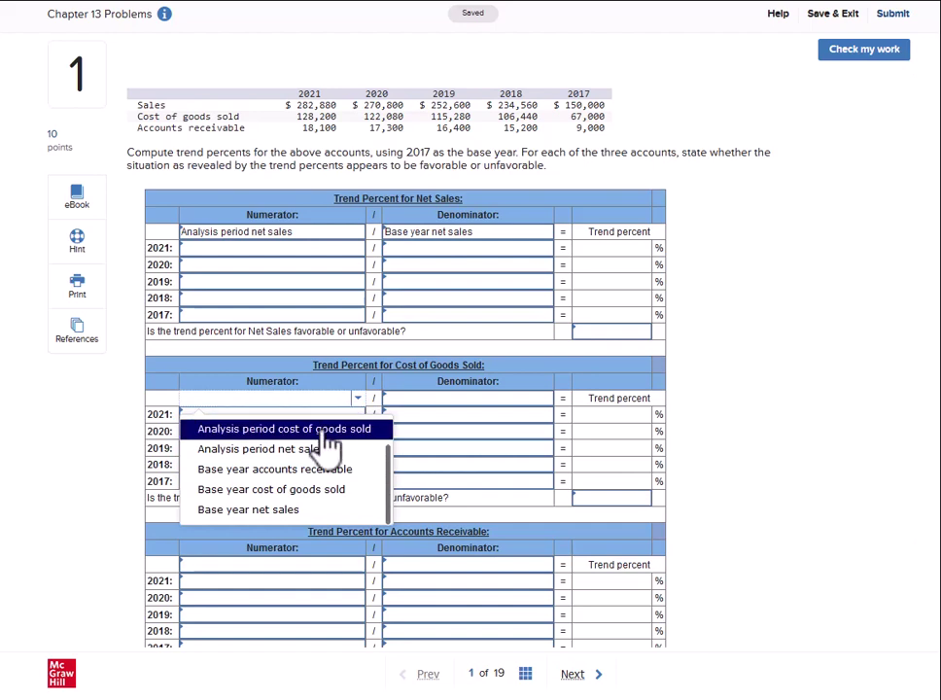
click(327, 430)
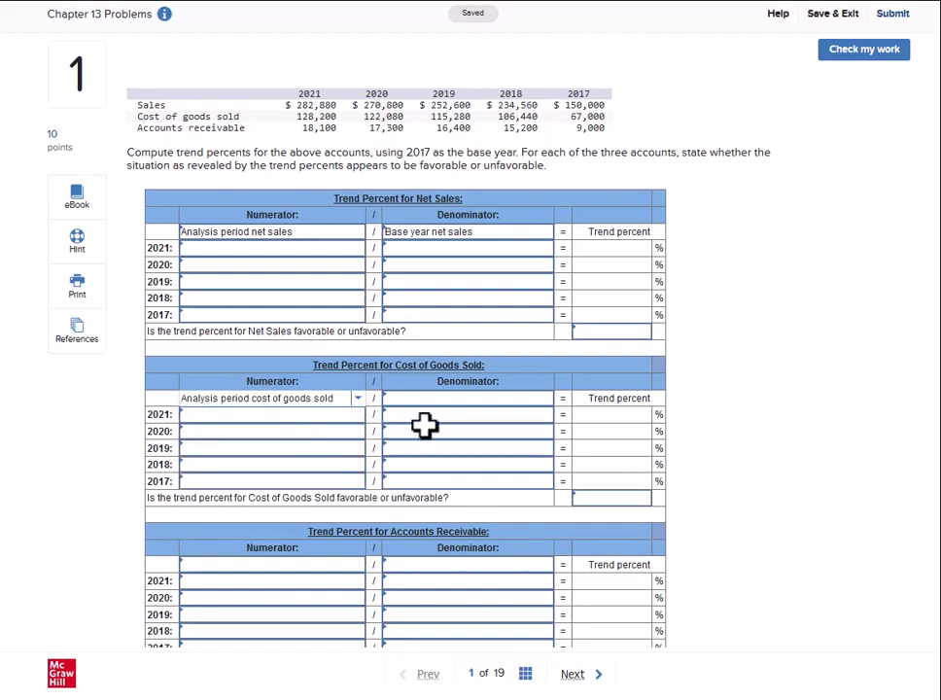
click(550, 406)
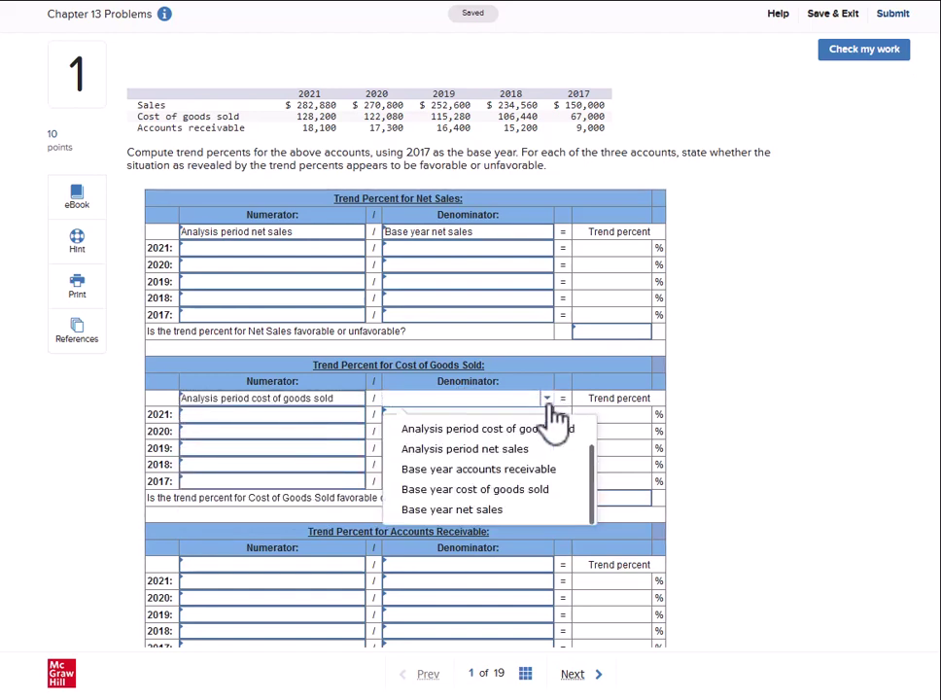
click(520, 489)
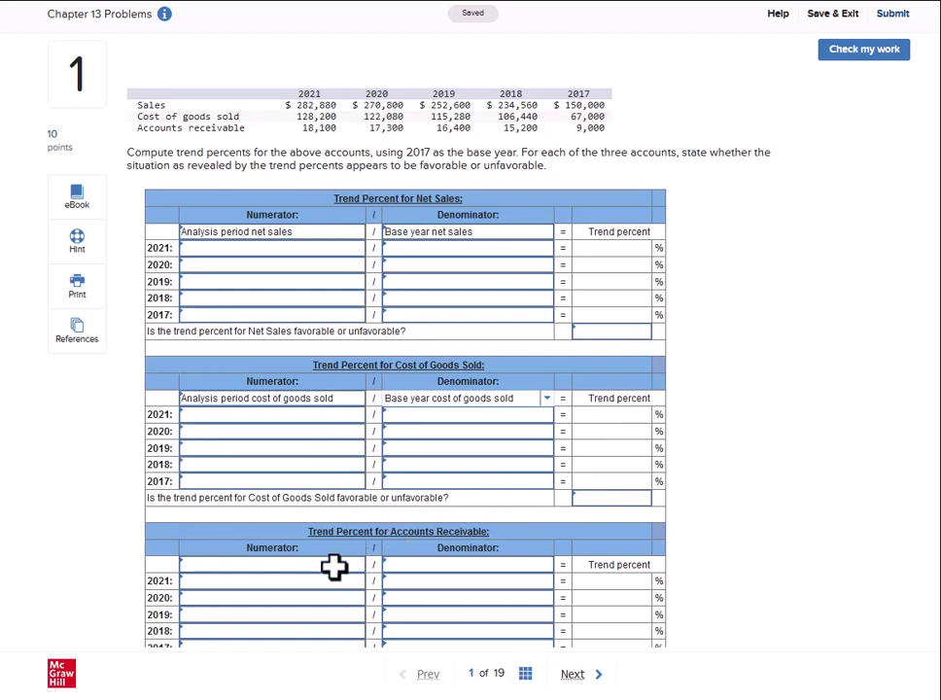
Step: Label the Accounts Receivable formula as Analysis period over Base year accounts receivable
click(362, 567)
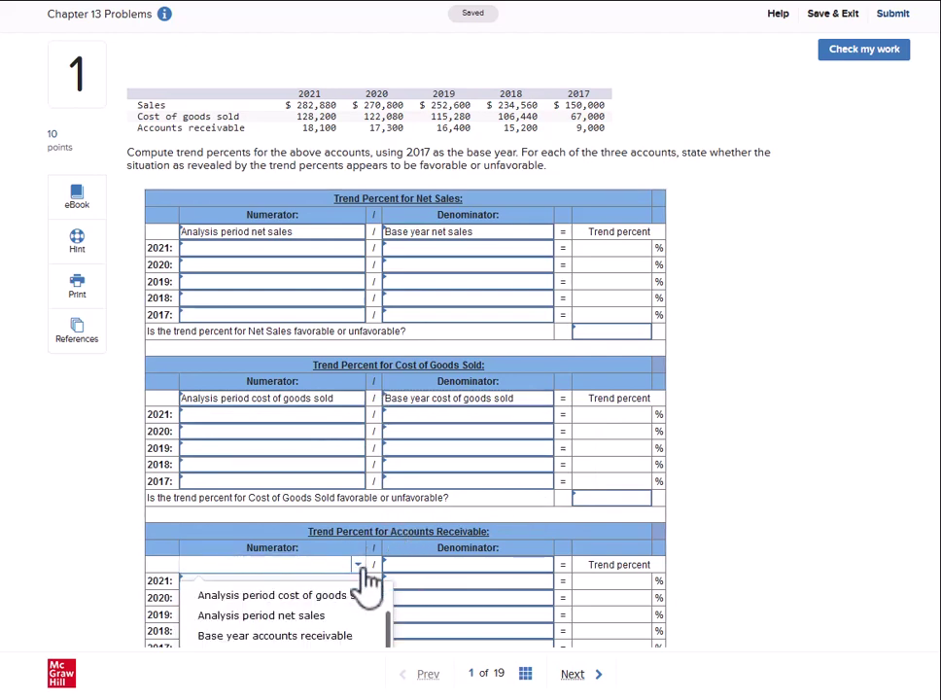
scroll(359, 607, up, 1)
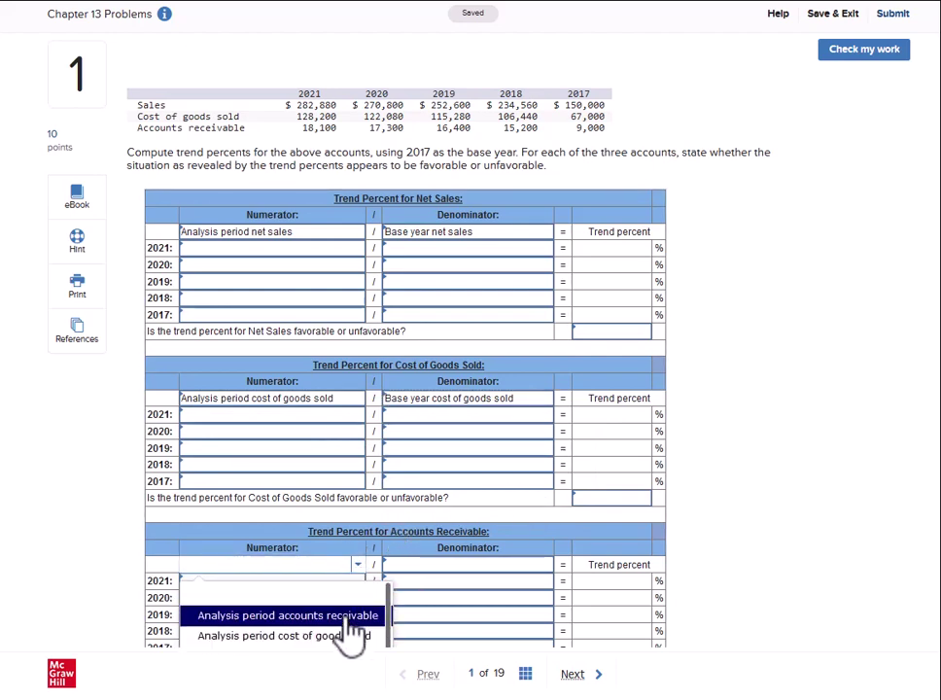
click(356, 616)
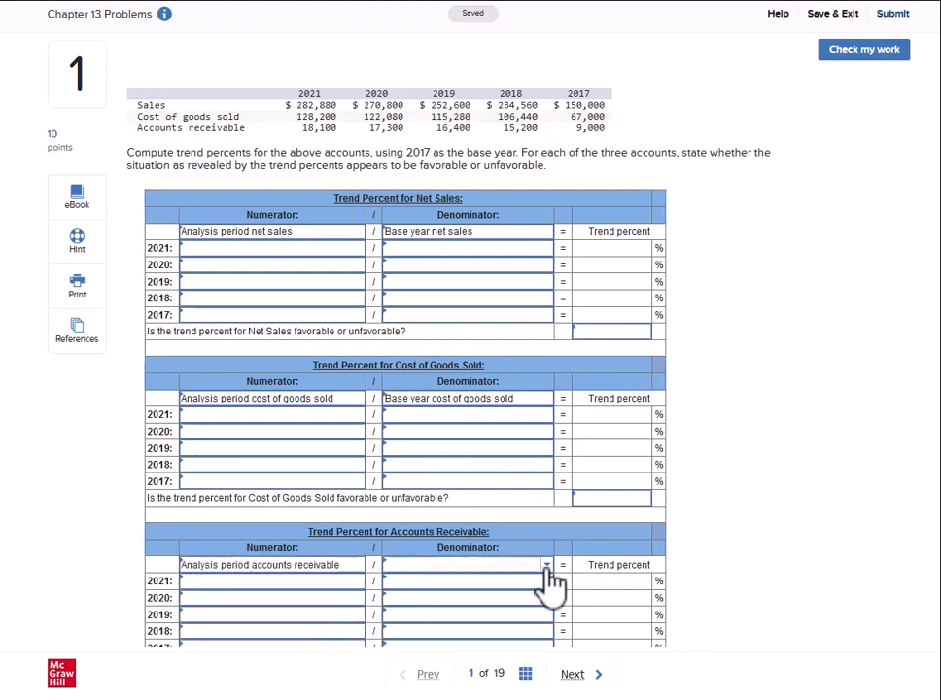
click(544, 565)
scroll(532, 607, down, 1)
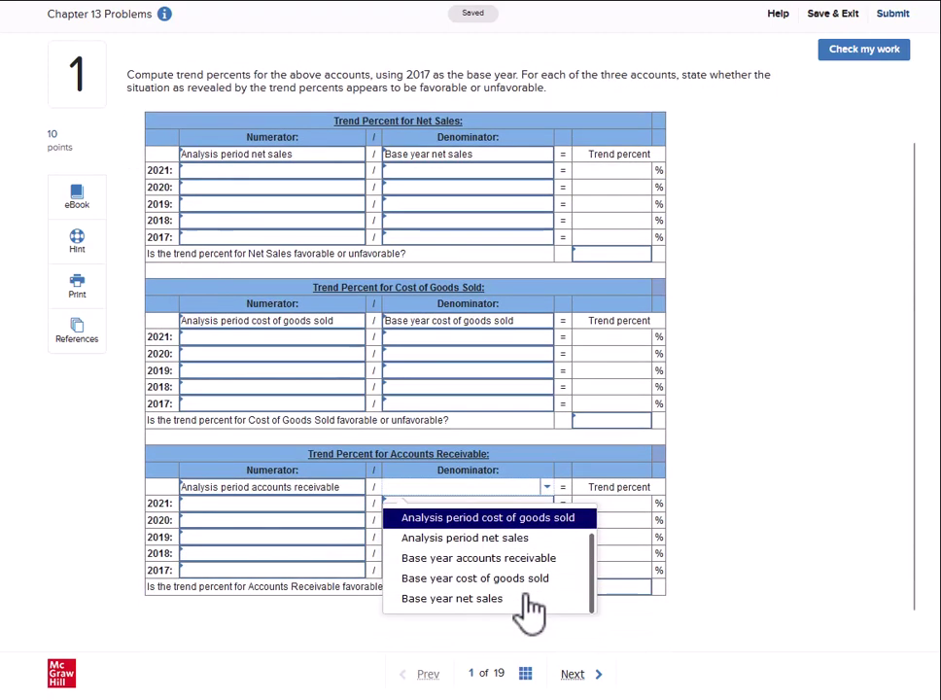
click(506, 559)
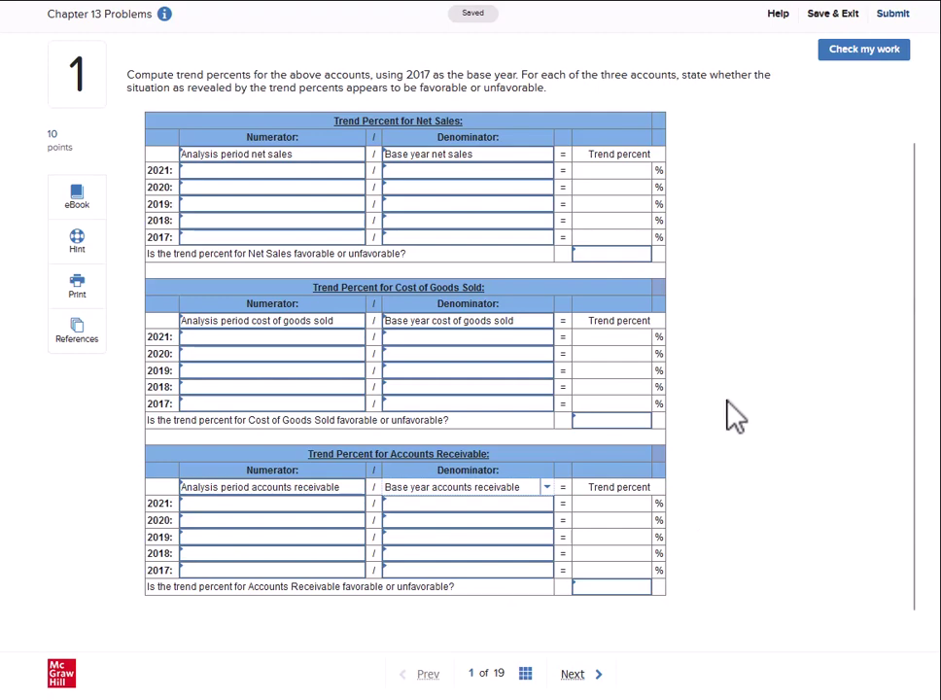
scroll(735, 409, up, 2)
scroll(738, 408, down, 1)
scroll(739, 406, up, 2)
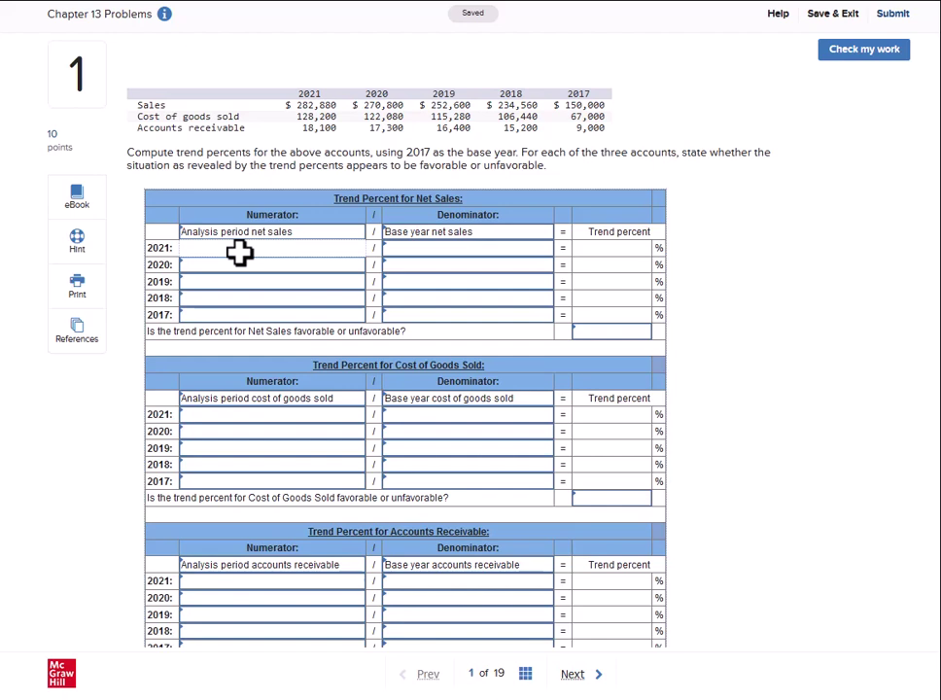
Step: Enter Net Sales numerators 282,880, 270,800 and 252,600 for 2021, 2020 and 2019
text(282880)
key(Tab)
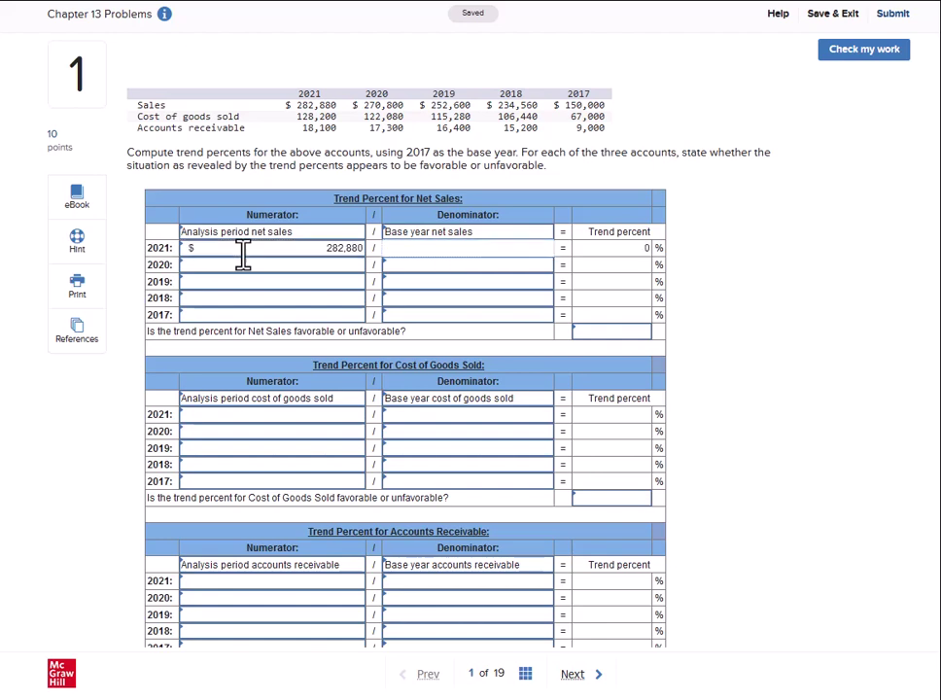
click(238, 268)
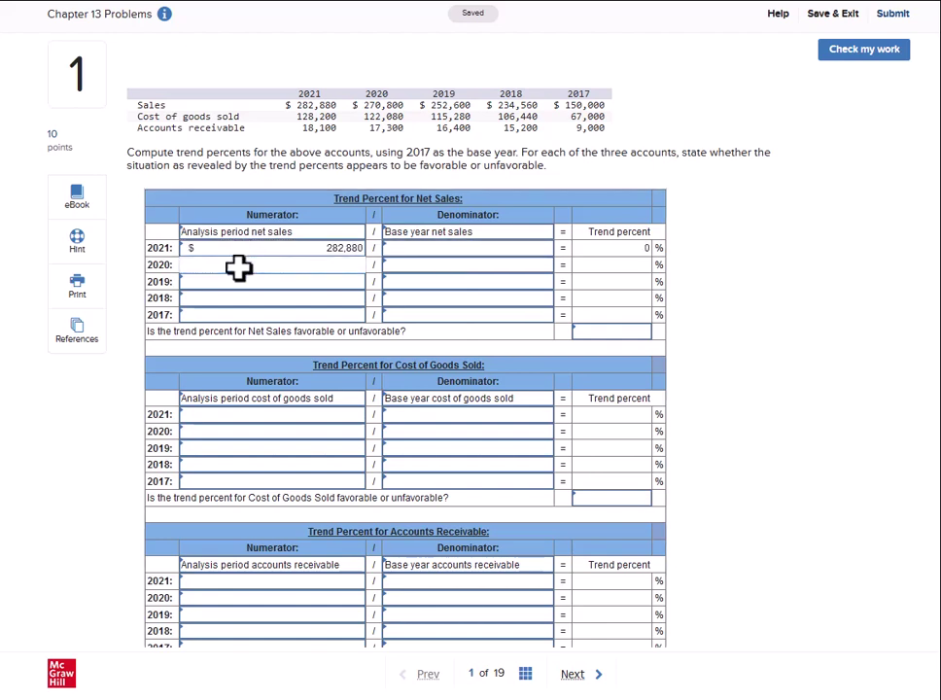
text(270800)
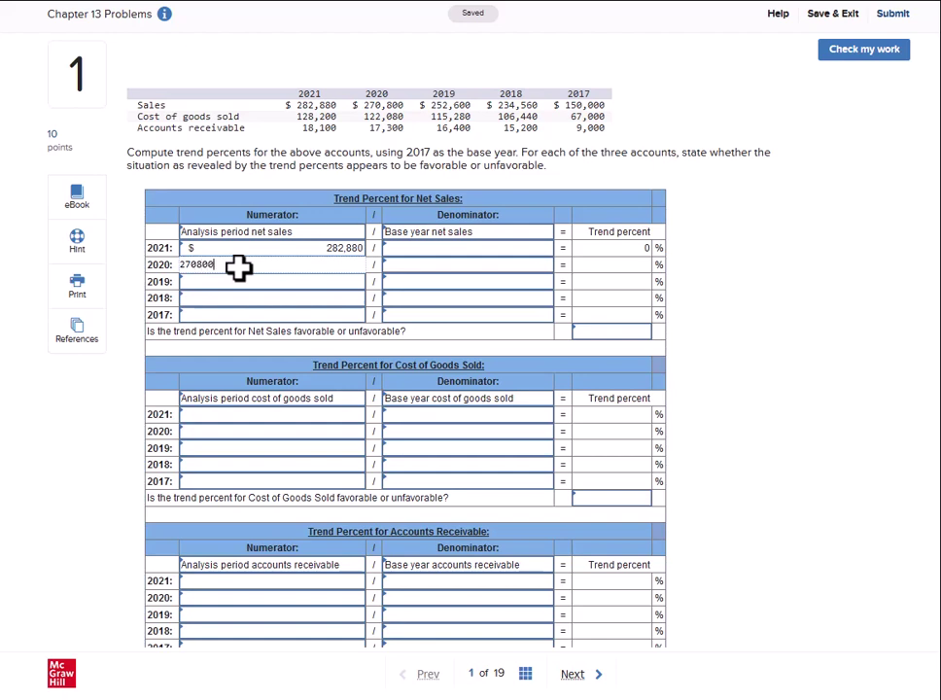
key(Tab)
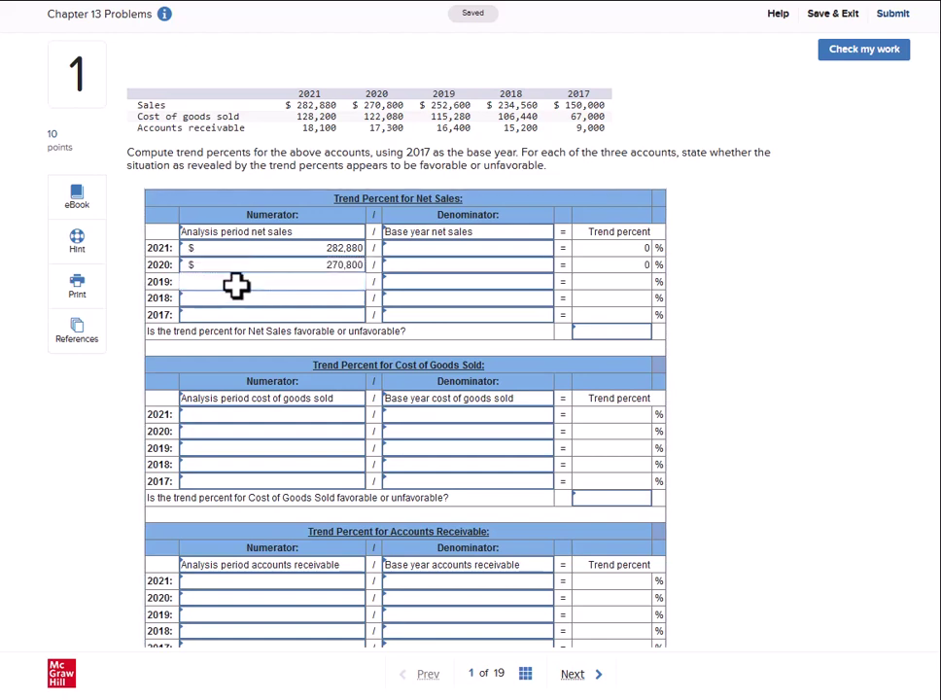
click(237, 283)
text(2526)
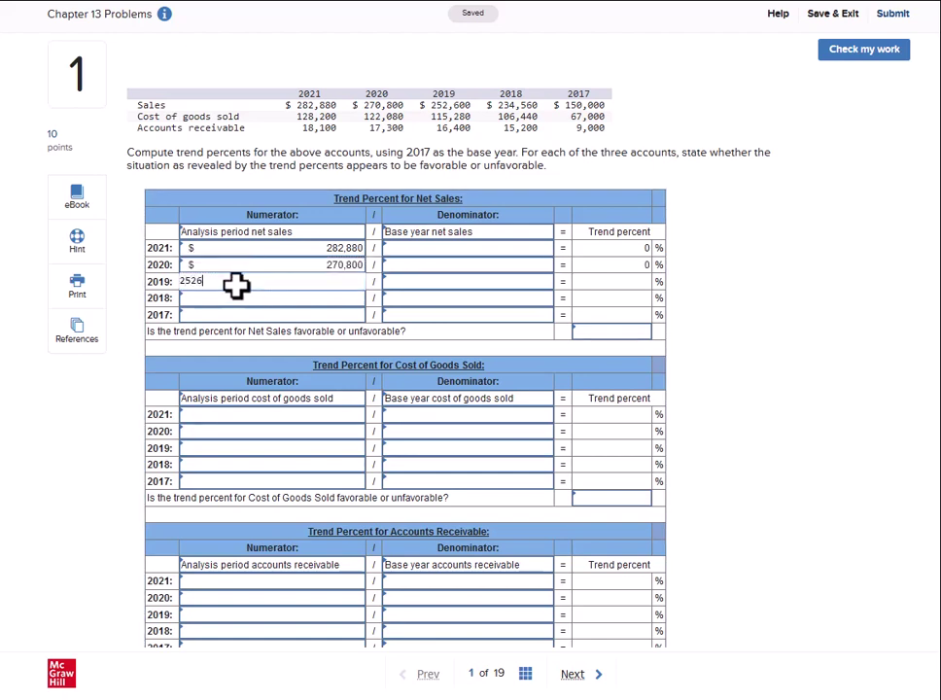
text(52,600)
key(Tab)
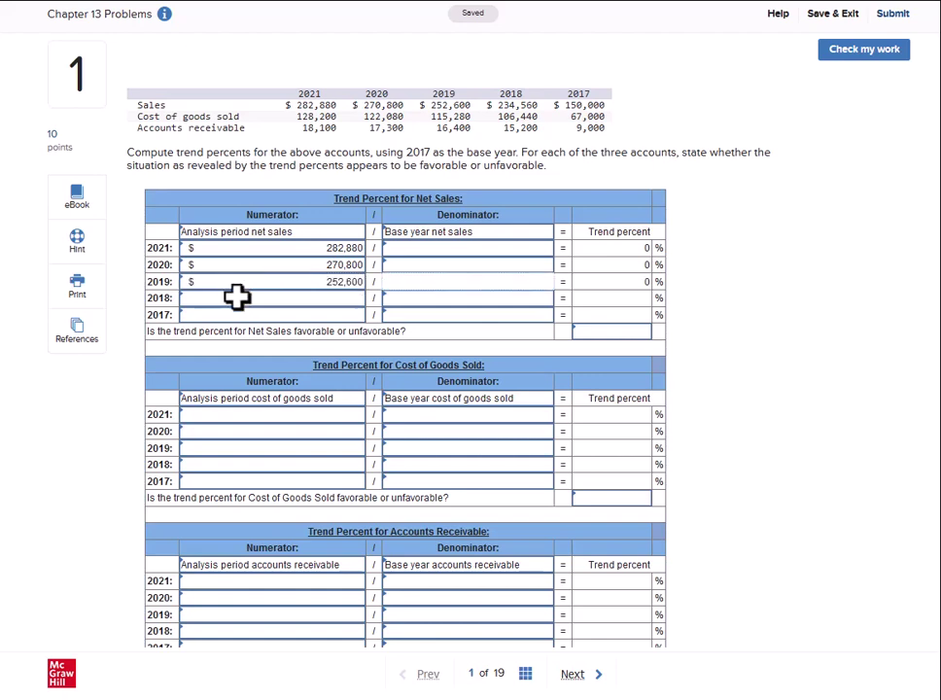
Step: Enter Net Sales numerators 234,560 for 2018 and 150,000 for 2017
click(236, 297)
text(234560)
key(Tab)
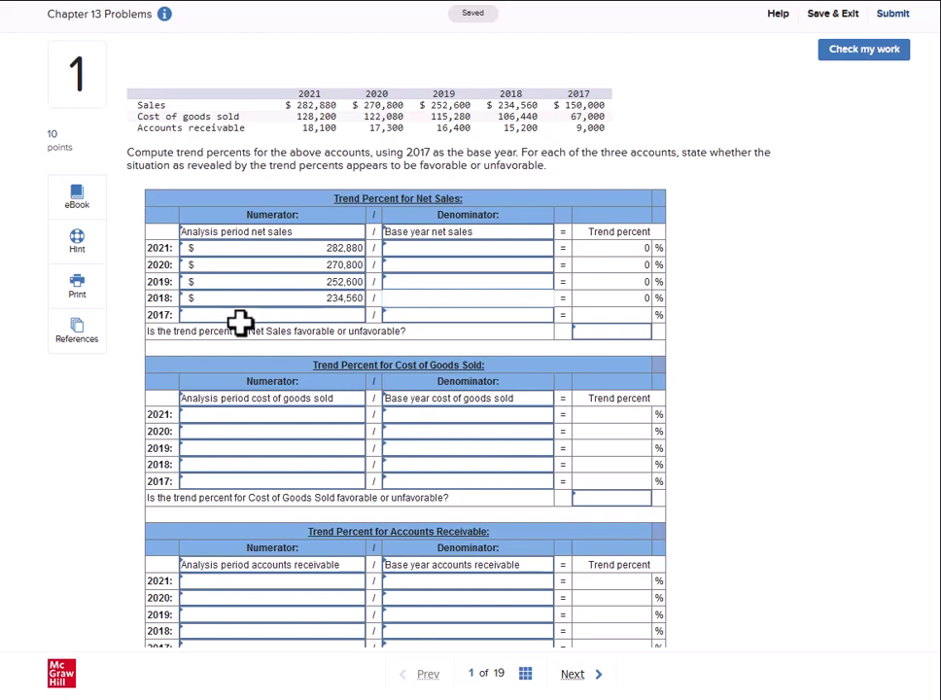
click(240, 314)
text(150000)
key(Tab)
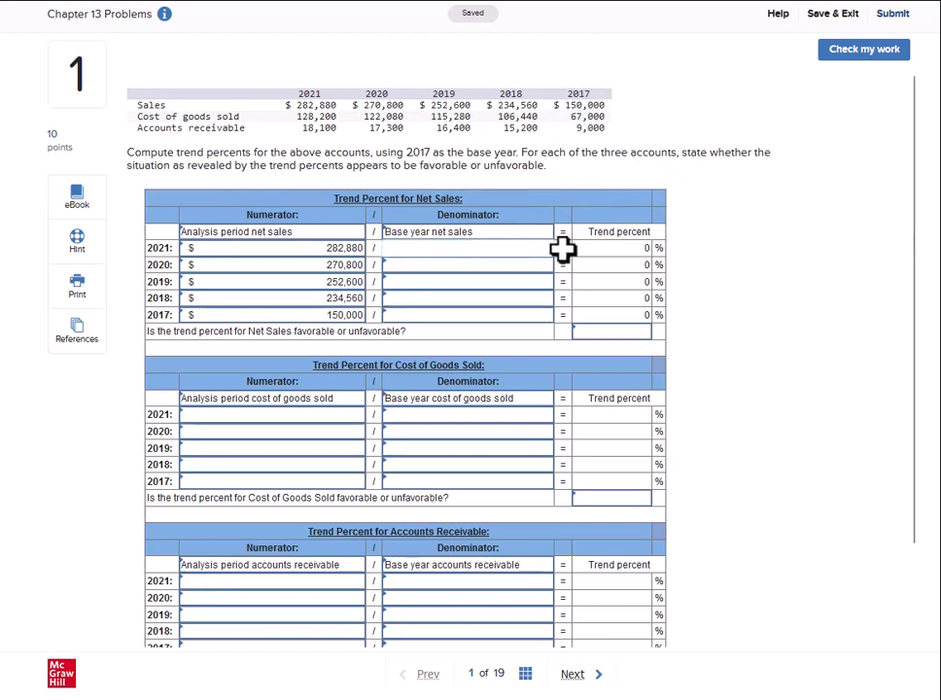
Step: Enter 150,000 as the Net Sales denominator for 2021 through 2017, giving 189%, 181%, 168%, 156%, 100%
text(150000)
key(Tab)
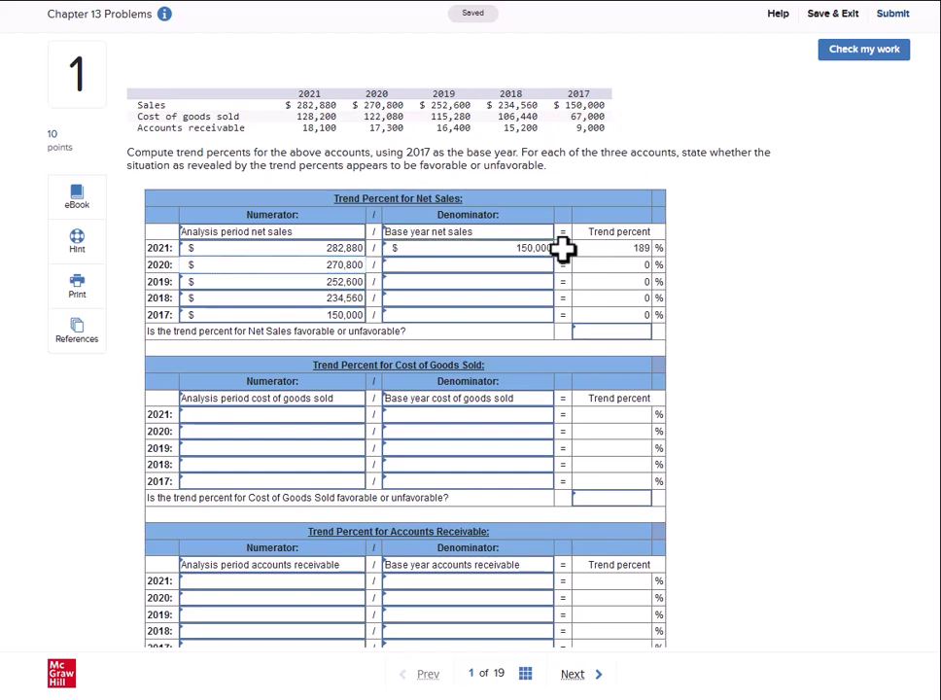
click(535, 267)
text(150,000)
key(Tab)
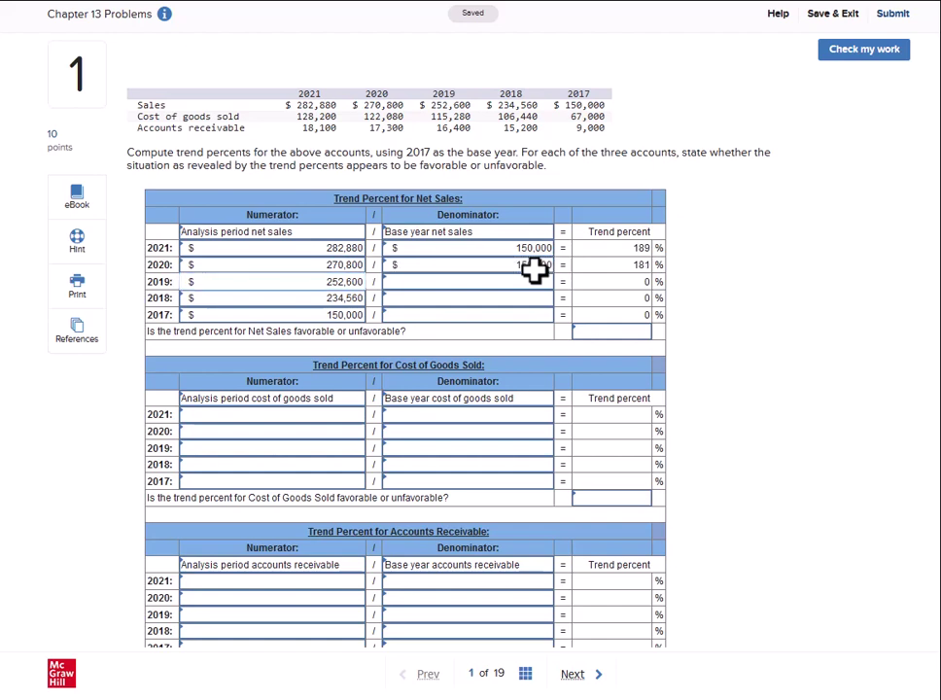
click(517, 279)
text(15)
text(0,000)
key(Tab)
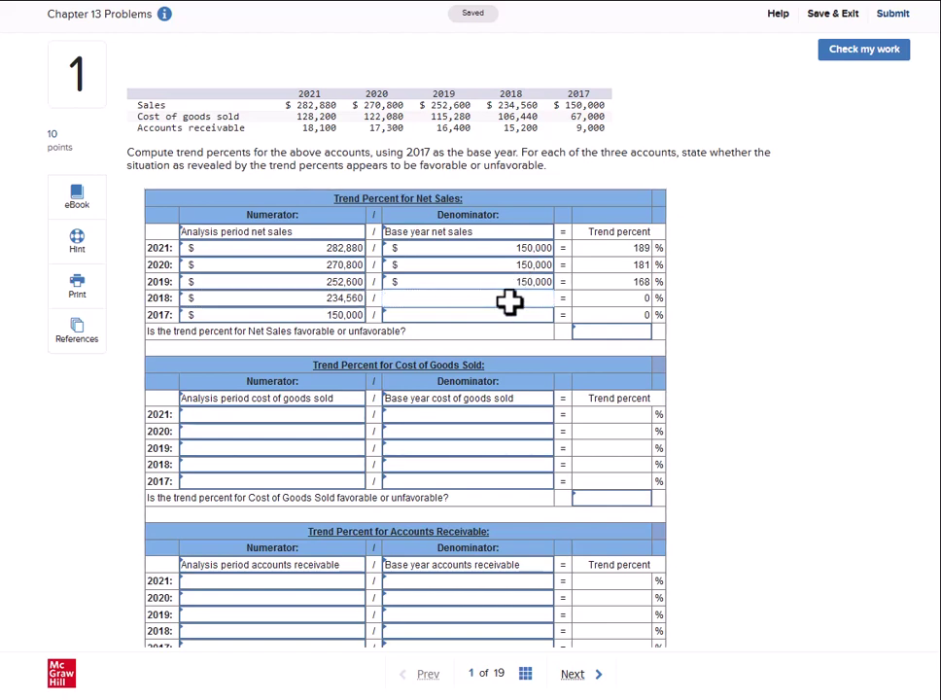
text(15)
text(0,000)
key(Tab)
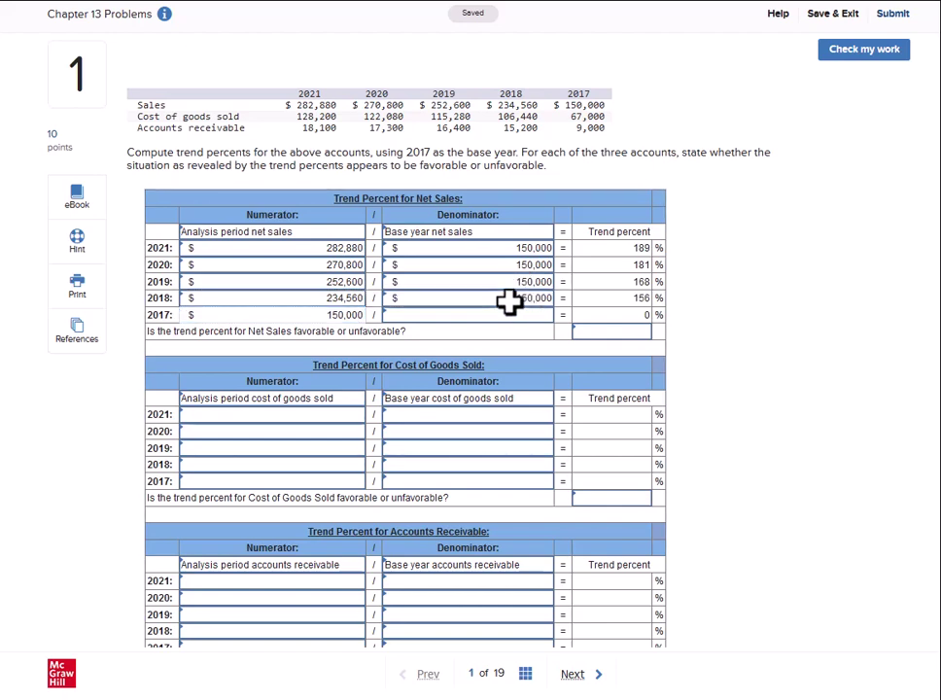
text(150,)
text(0000)
key(Tab)
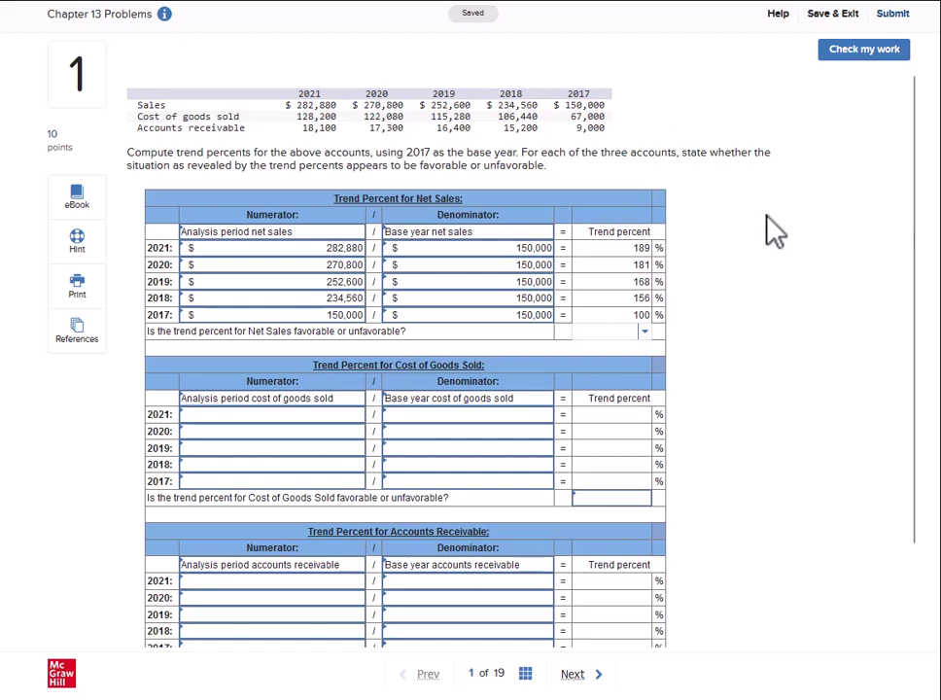
Step: Run Check my work and review the tables, confirming the Net Sales entries are correct
click(890, 70)
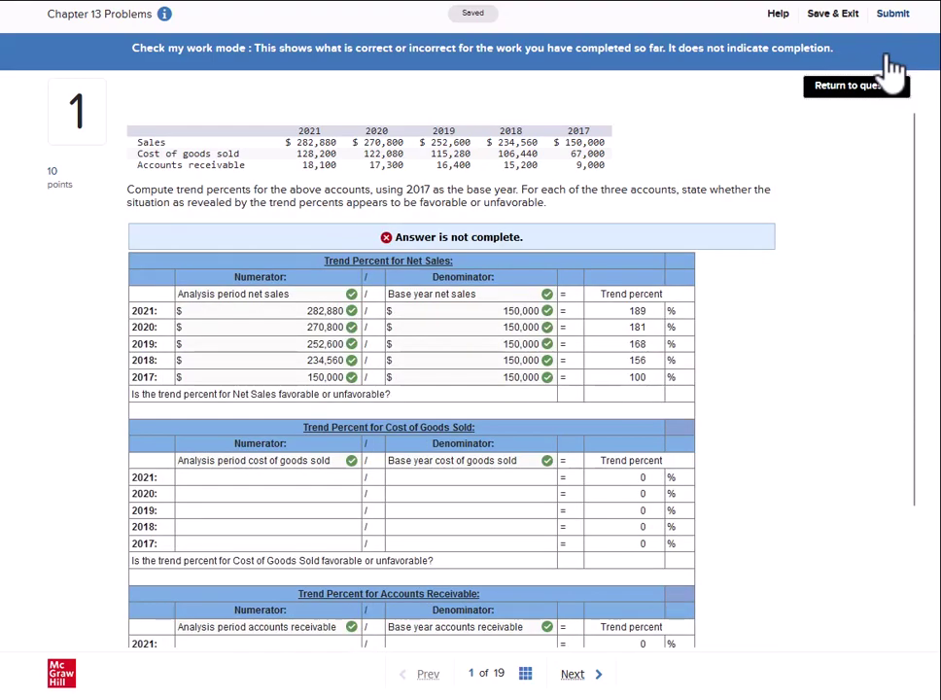
scroll(802, 346, down, 3)
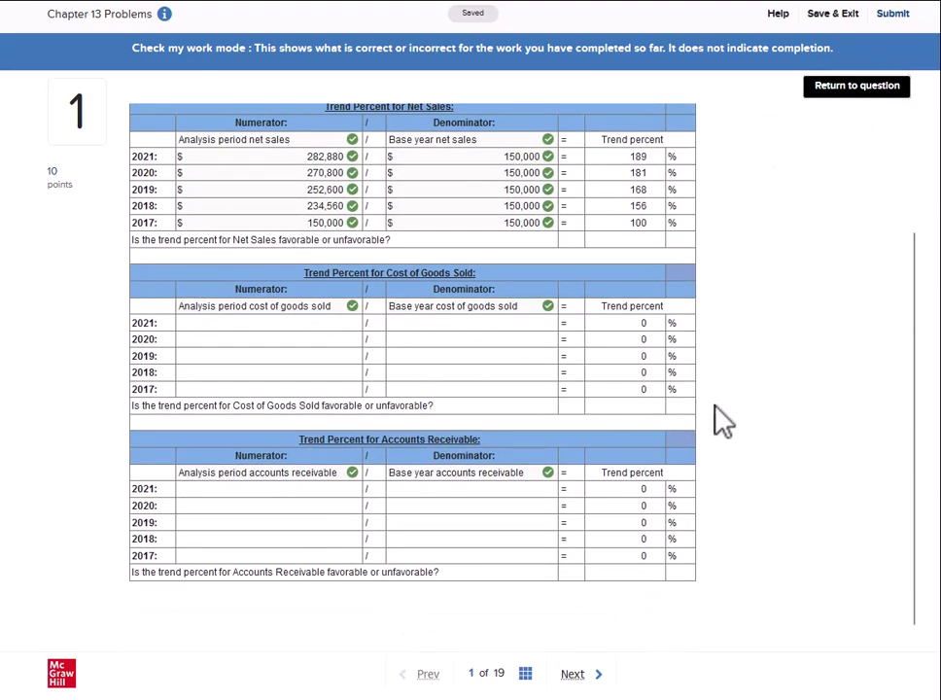
scroll(801, 391, up, 2)
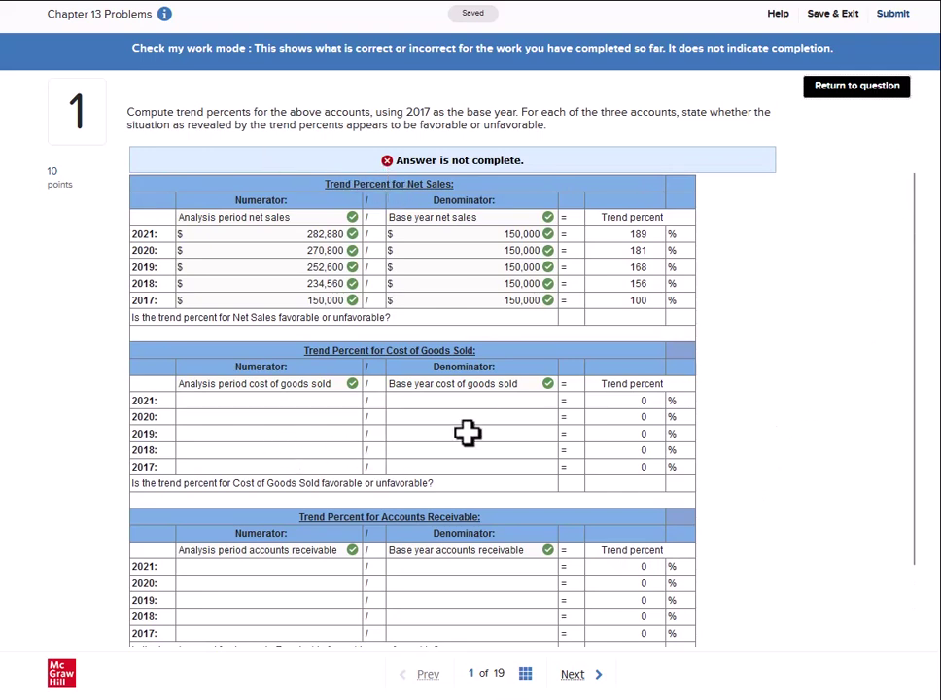
Step: Back in the question, enter Cost of Goods Sold numerators 128,200 (2021) and 122,080 (2020)
click(872, 90)
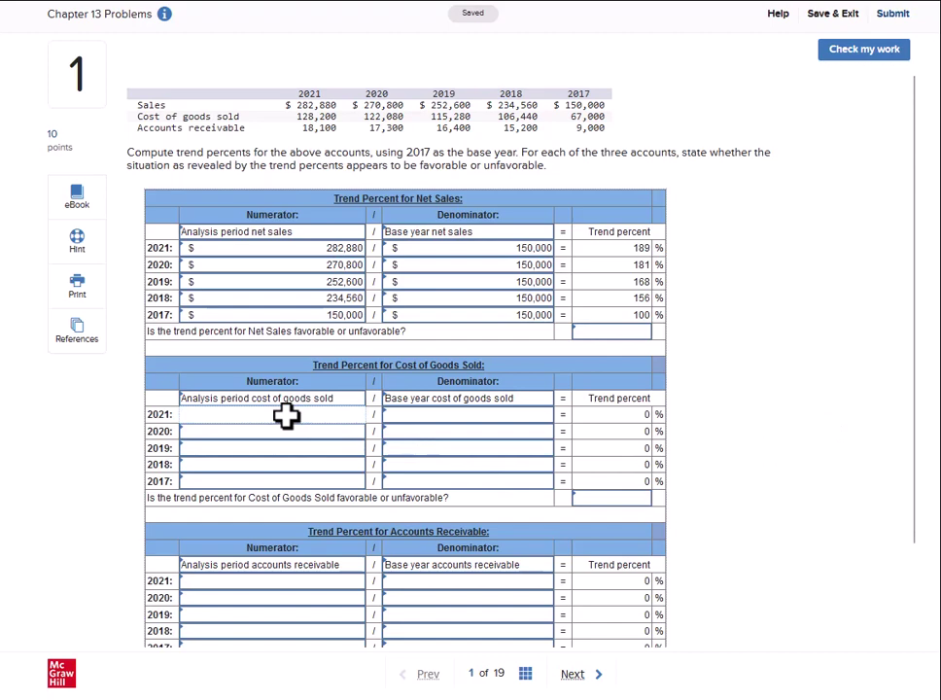
click(285, 415)
text(128200)
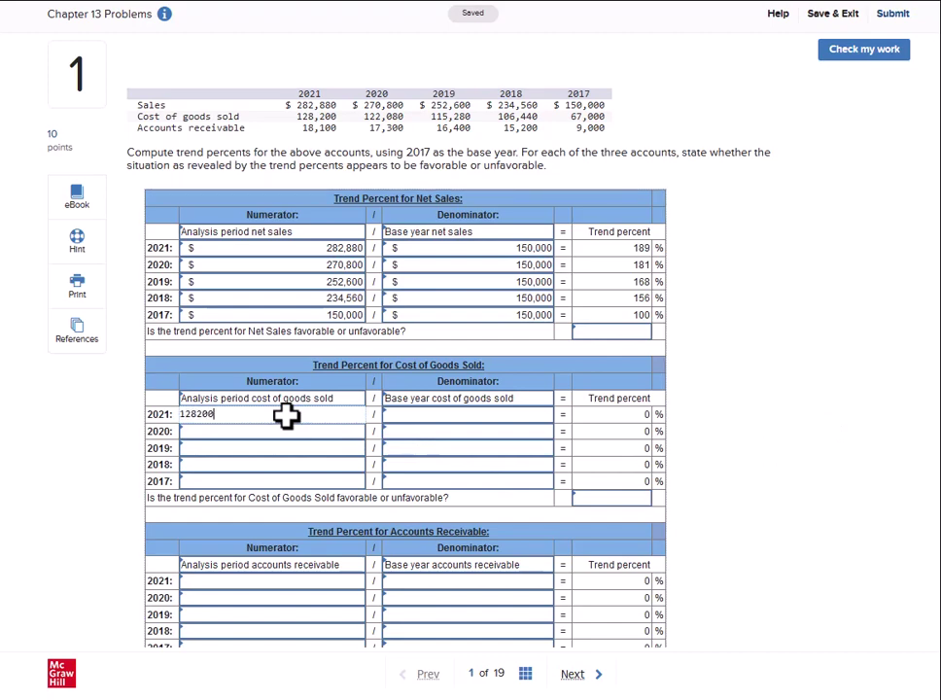
key(Tab)
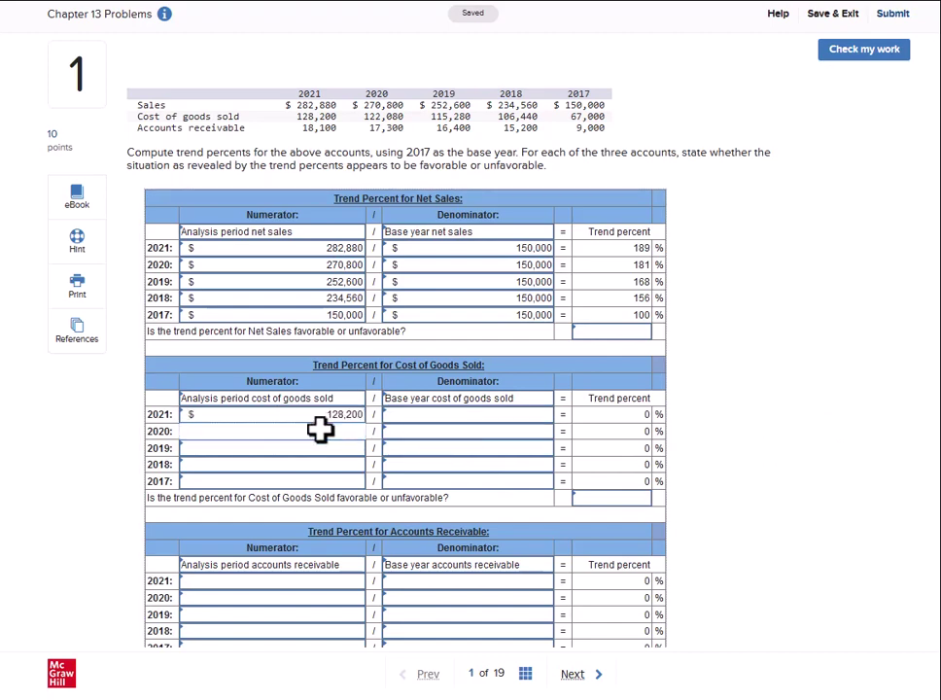
click(321, 428)
text(1220)
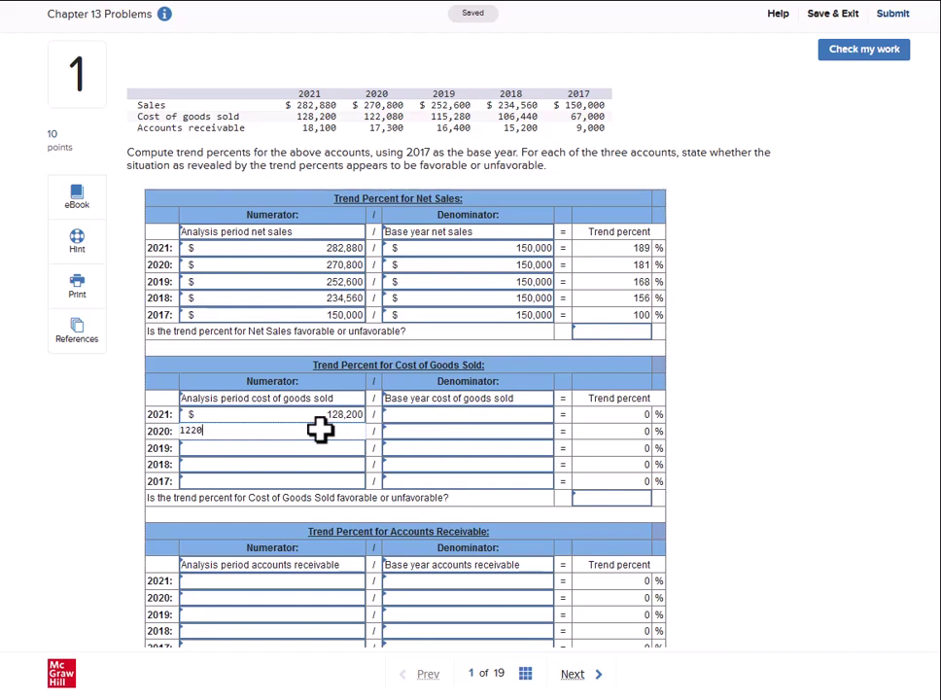
text(22,080)
key(Tab)
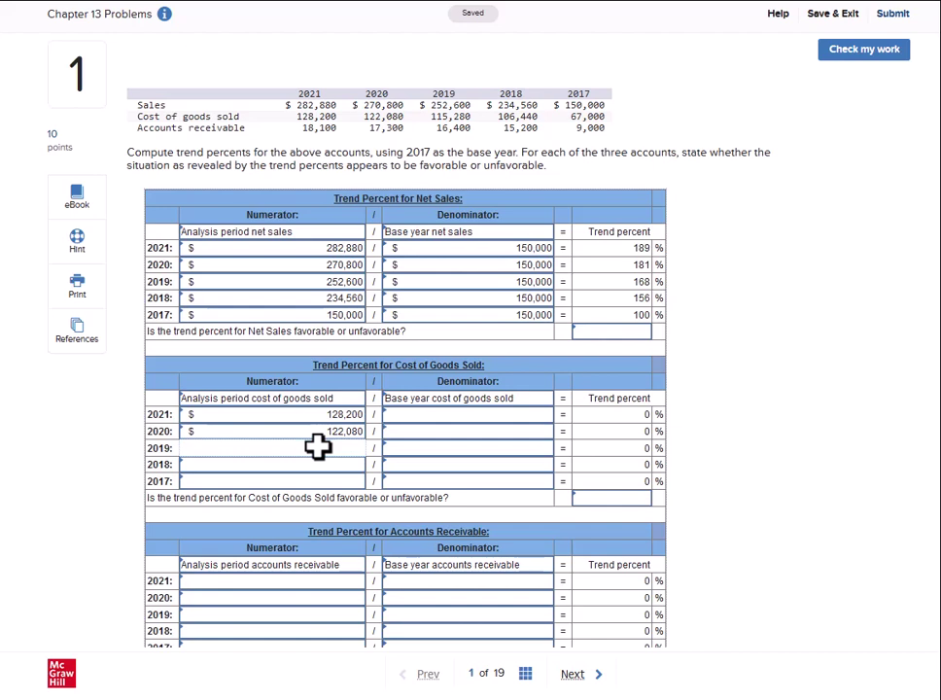
Step: Enter Cost of Goods Sold numerators 115,280, 106,440 and 67,000 for 2019, 2018 and 2017
text(115,280)
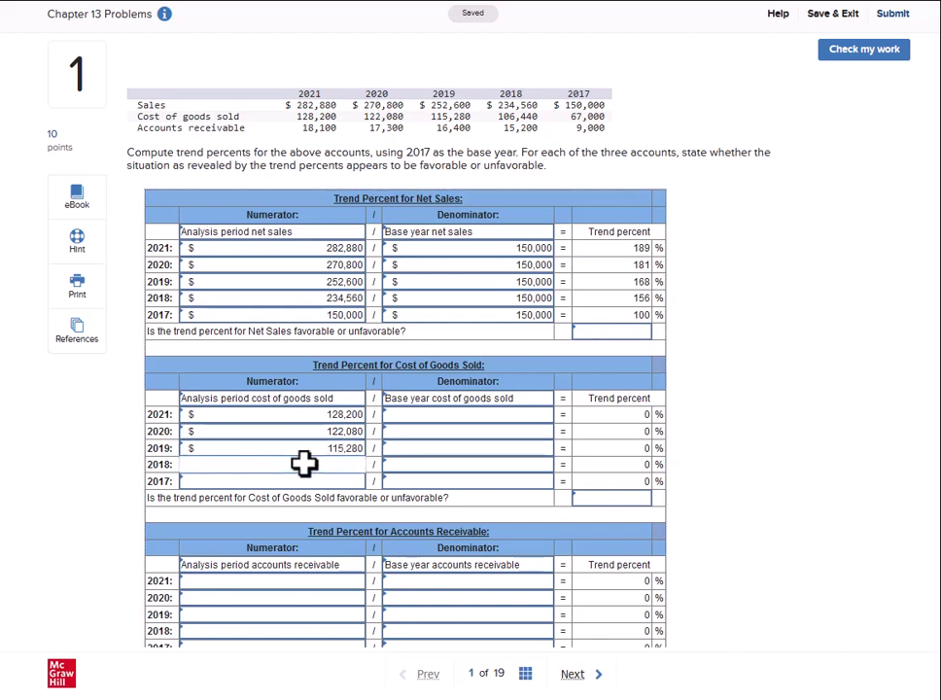
click(303, 464)
text(106,440)
key(Tab)
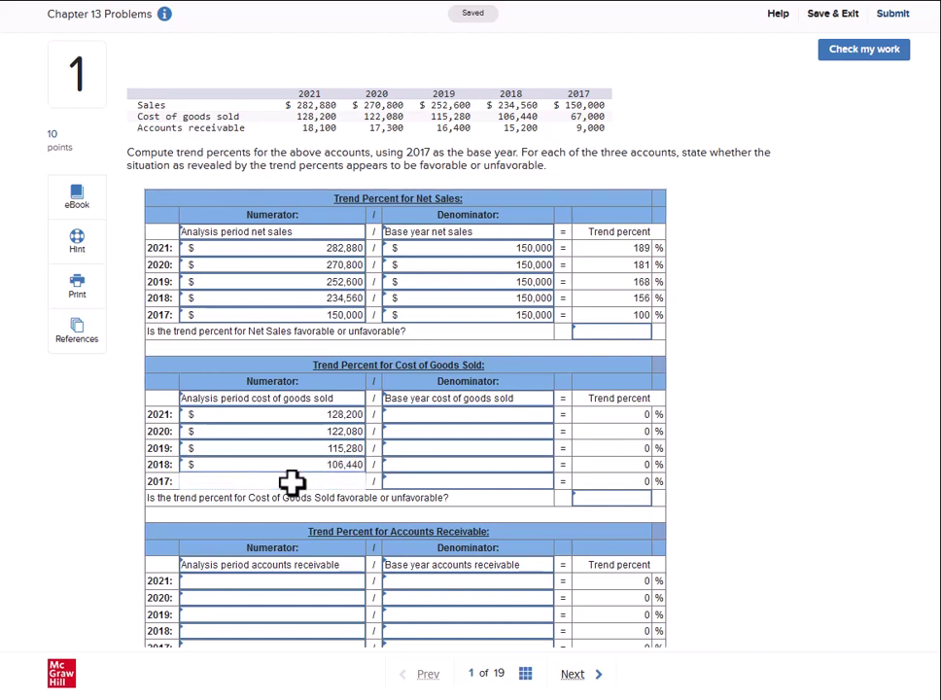
text(67,)
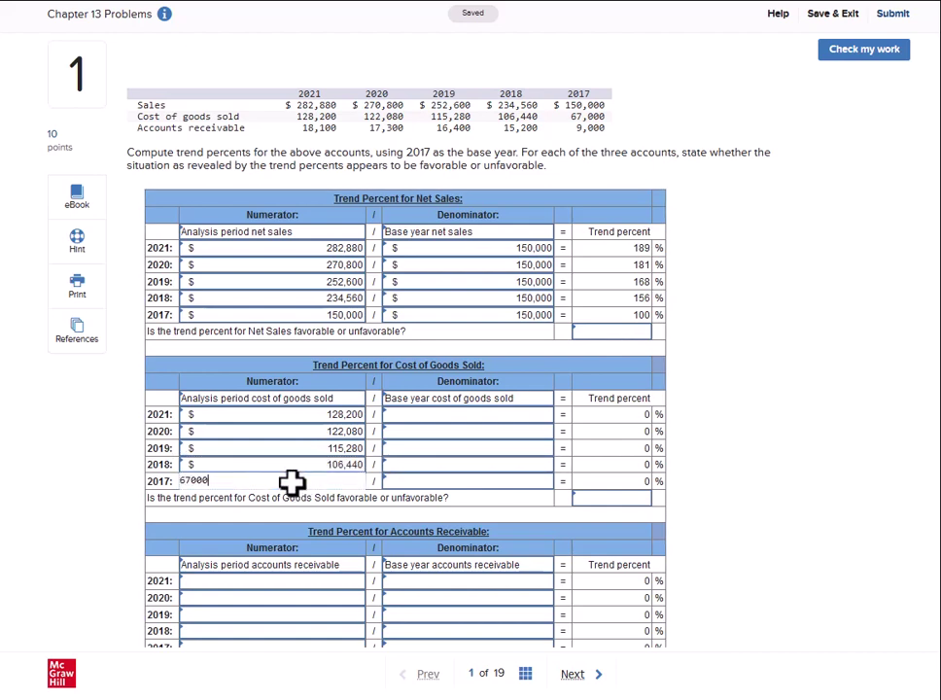
text(000)
key(Tab)
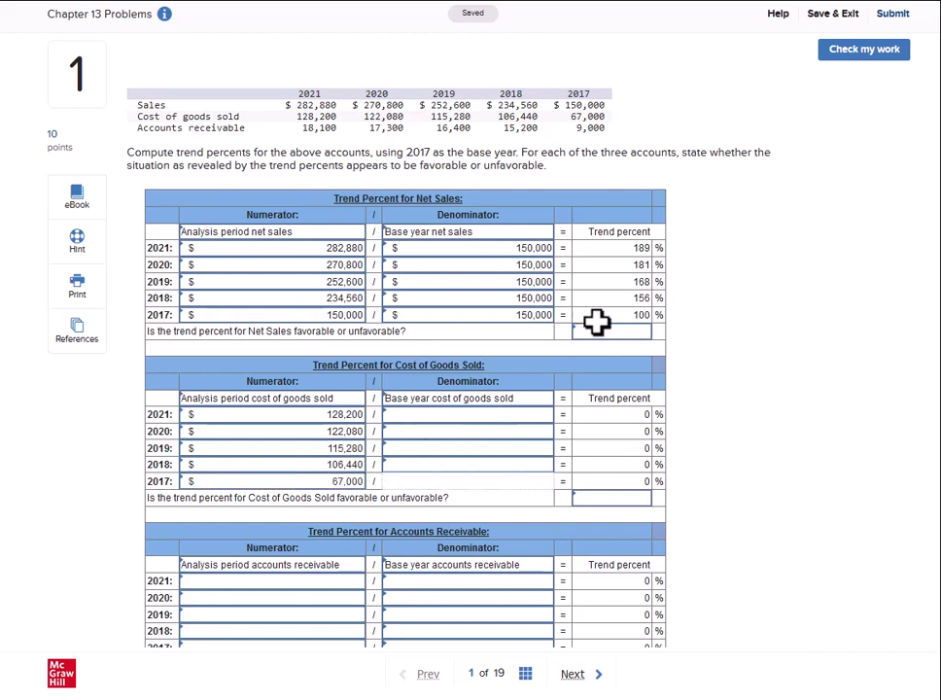
Step: Enter 67,000 as the Cost of Goods Sold denominator for 2021, 2020 and 2019
click(465, 416)
text(67,000)
key(Tab)
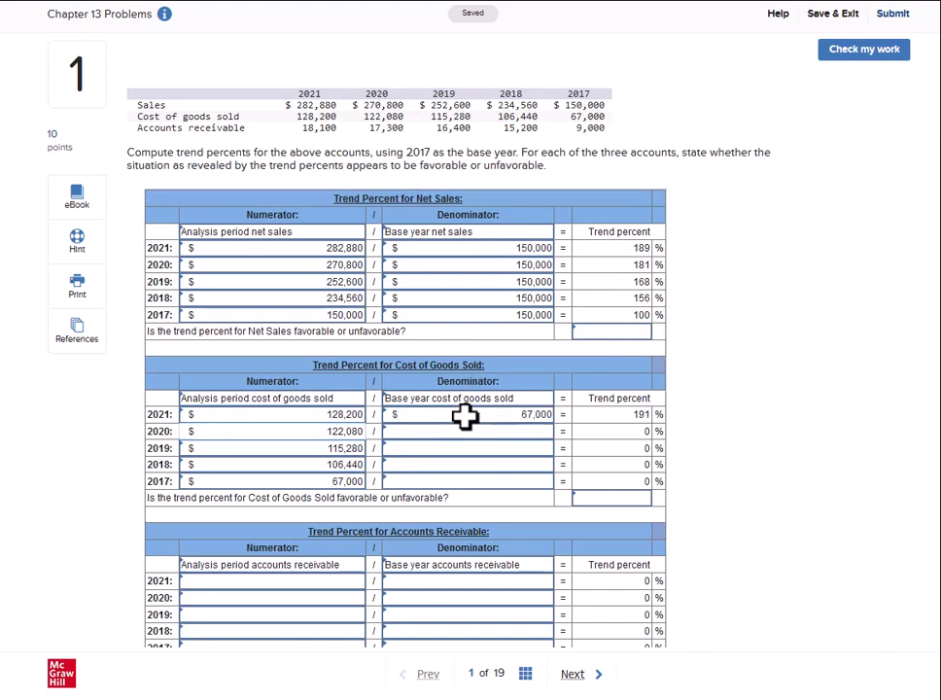
click(456, 431)
text(6)
text(7,000)
key(Tab)
click(467, 450)
text(67,)
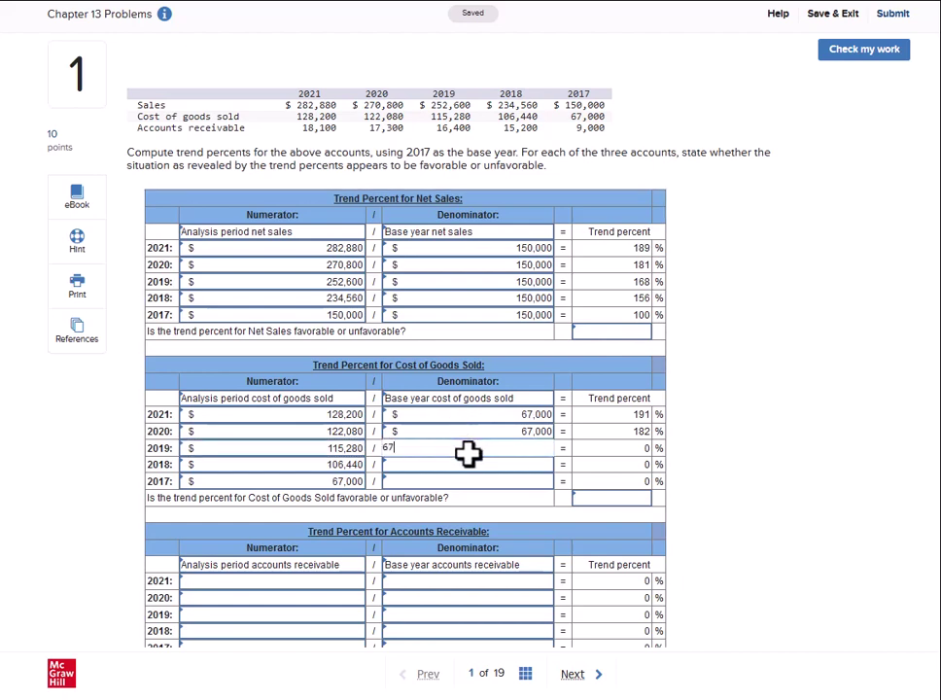
text(000)
key(Tab)
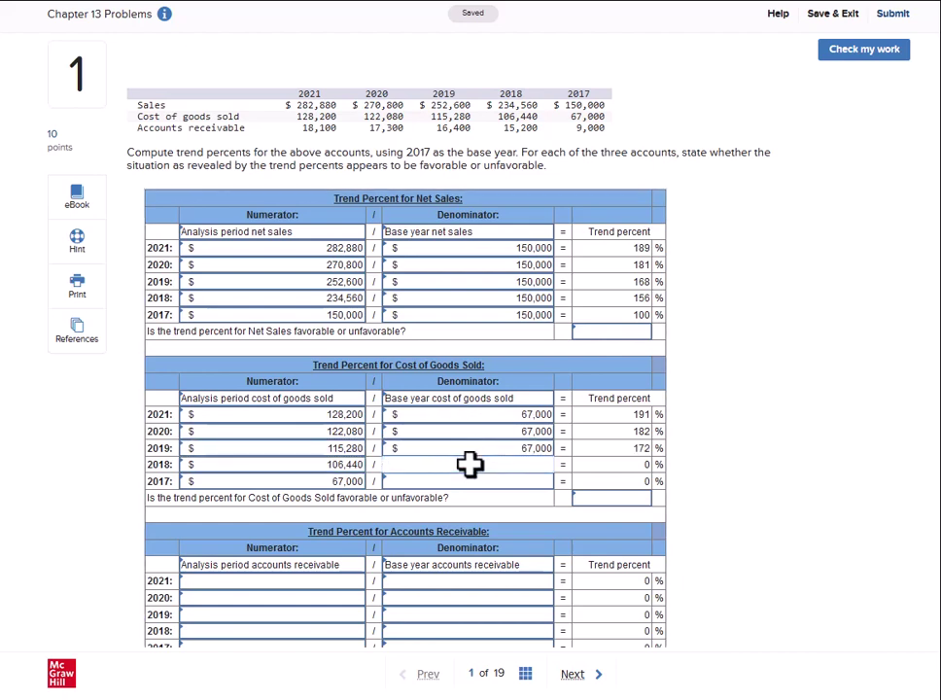
Step: Enter 67,000 as the 2018 and 2017 Cost of Goods Sold denominators, completing 159% and 100%
click(469, 465)
text(67000)
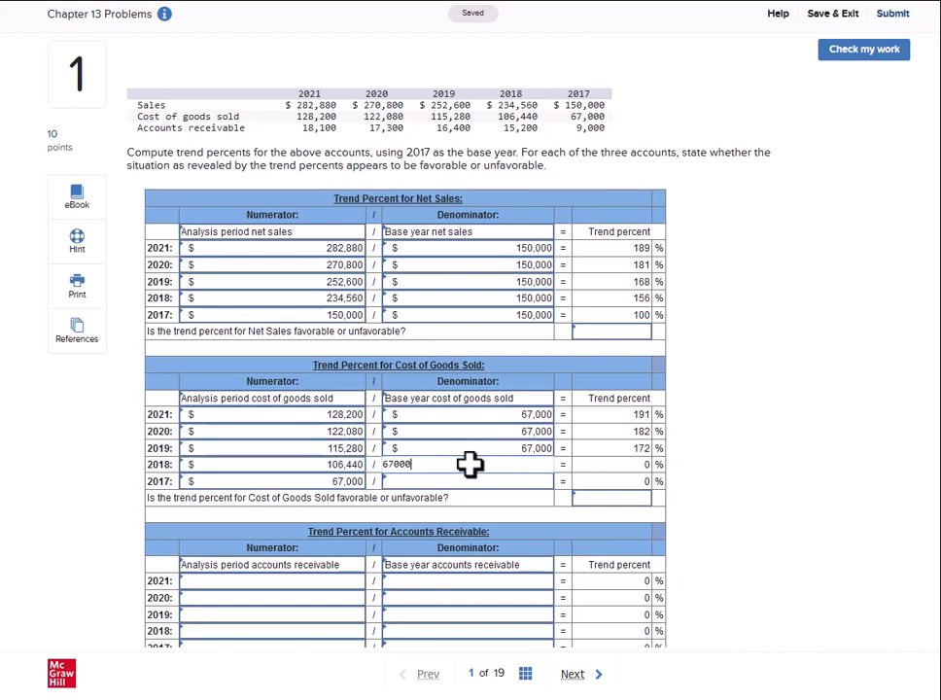
text(7,000)
key(Tab)
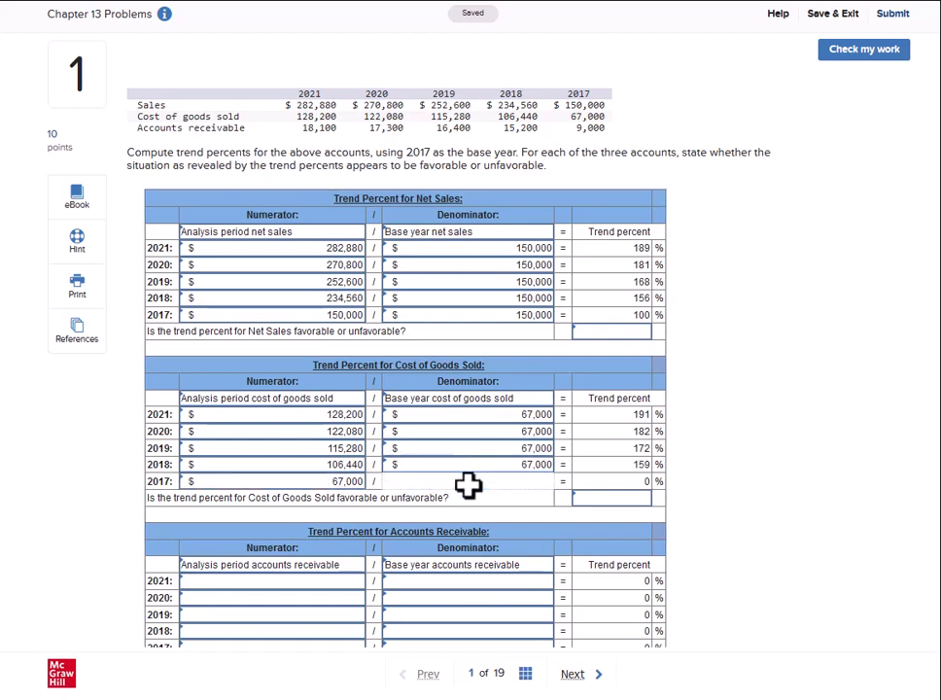
click(467, 482)
text(67000)
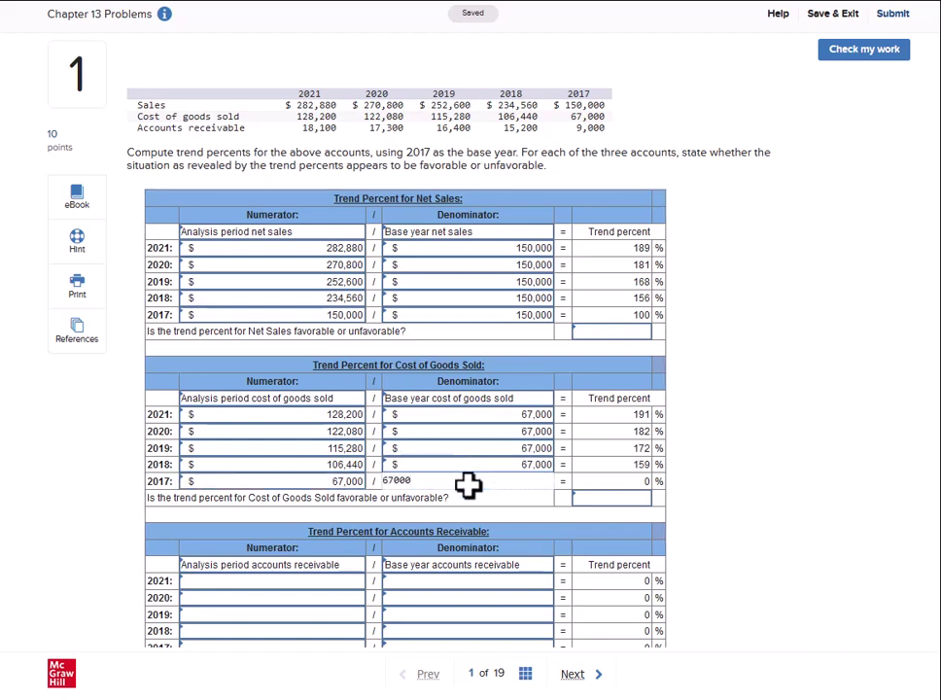
key(Tab)
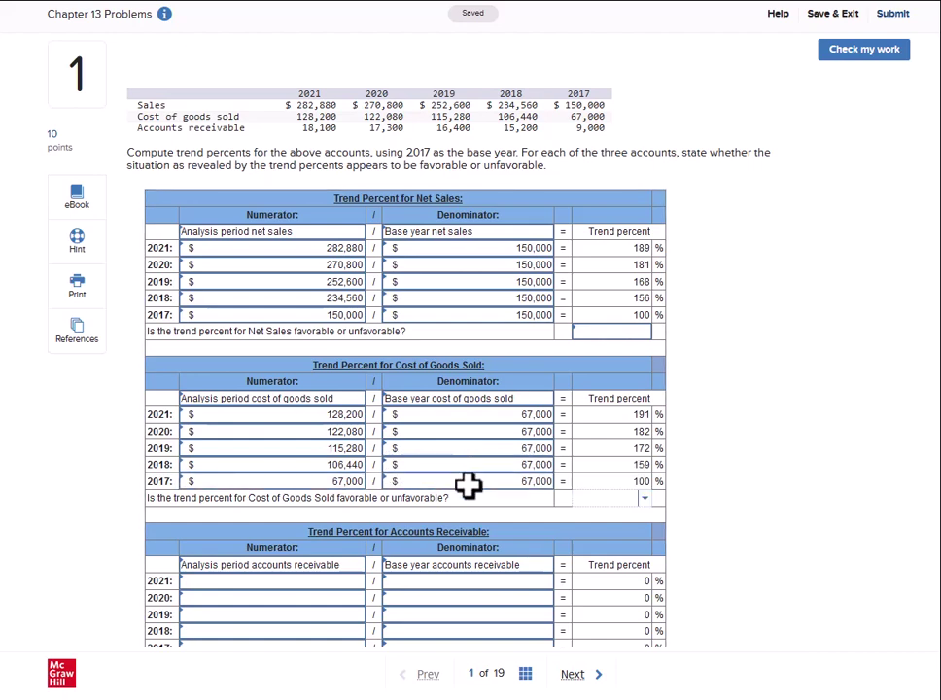
Step: Run Check my work and scroll down to see the Cost of Goods Sold entries marked correct
click(864, 51)
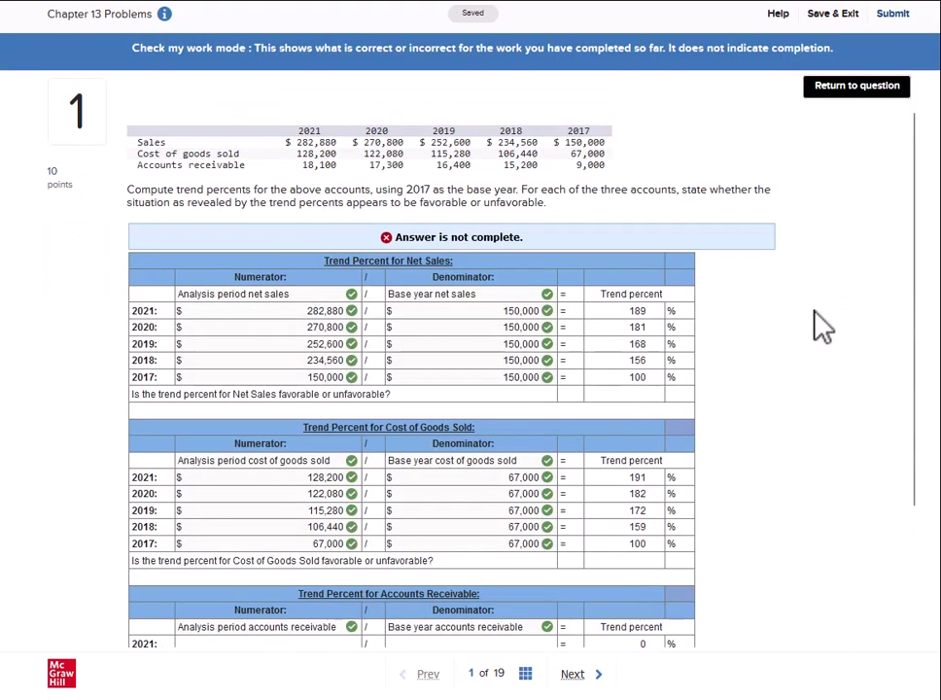
scroll(504, 329, down, 3)
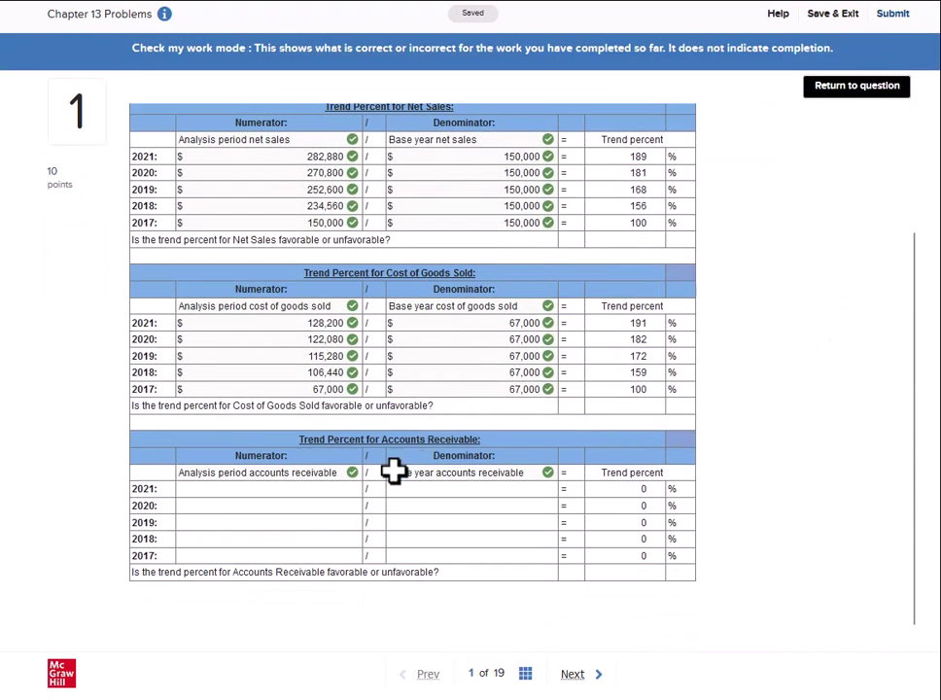